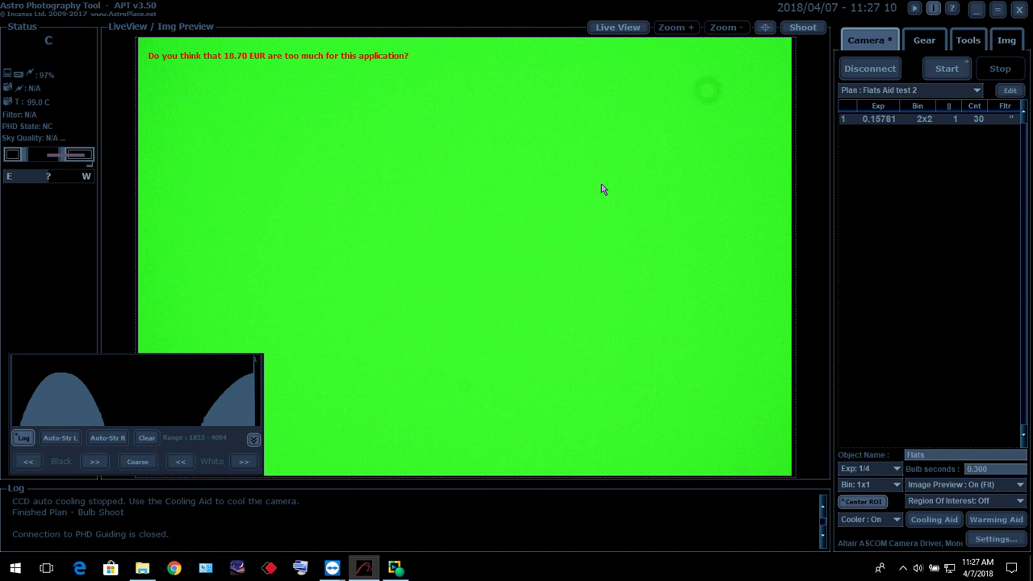
- Move the histogram panel to the bottom centre of the live view and show the Tools list
left_click_drag(156, 380, 541, 454)
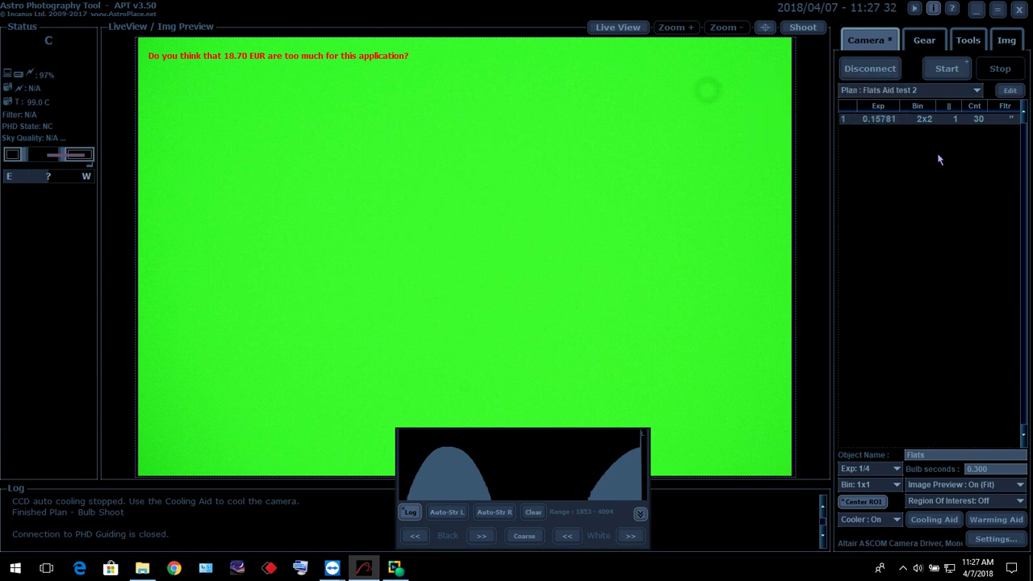
left_click(969, 40)
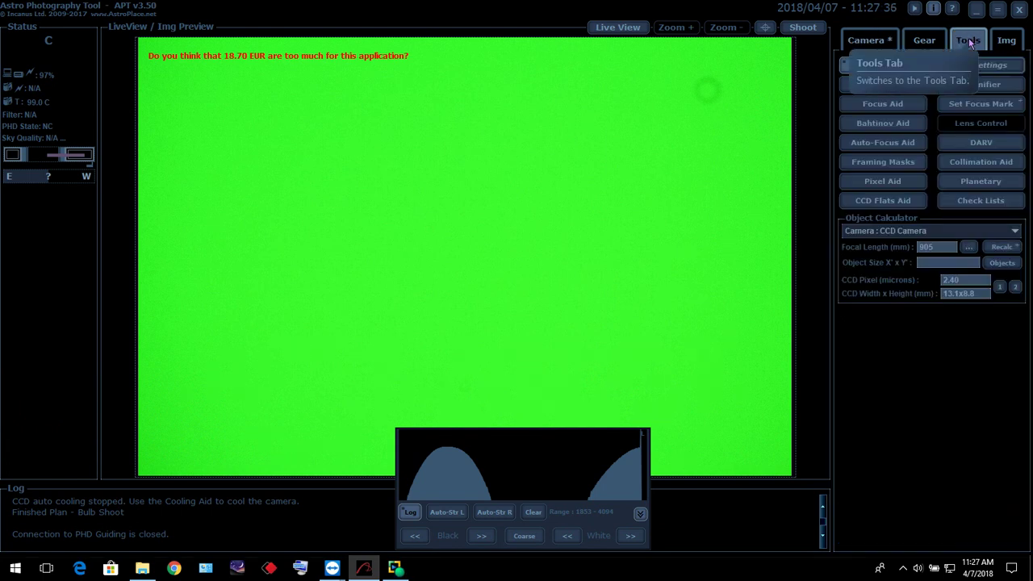
- Inspect the ALTAIRH183C camera's Gain and Black Level settings, then close them unchanged
left_click(864, 38)
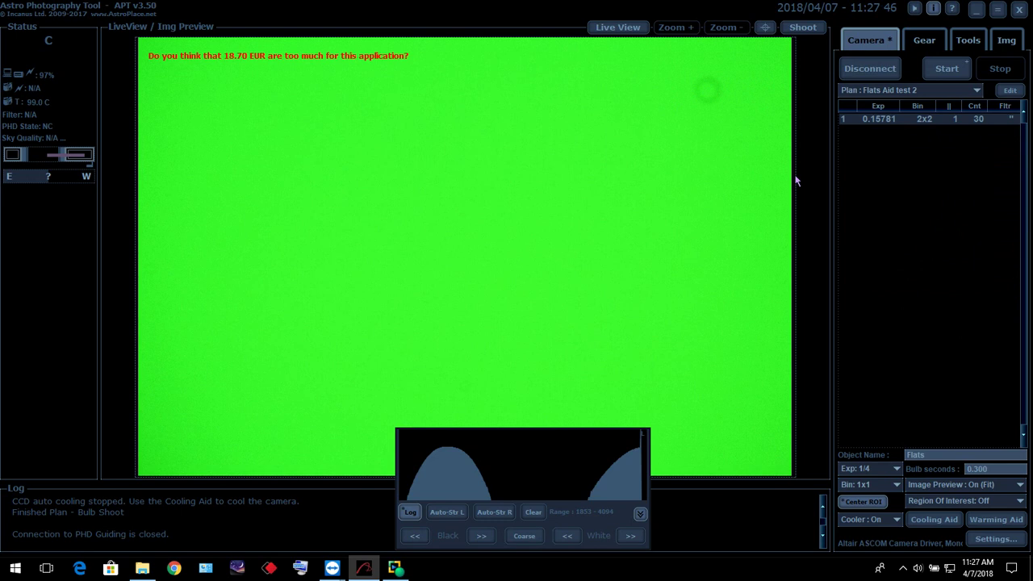
left_click(997, 541)
left_click(648, 311)
left_click_drag(544, 197, 644, 73)
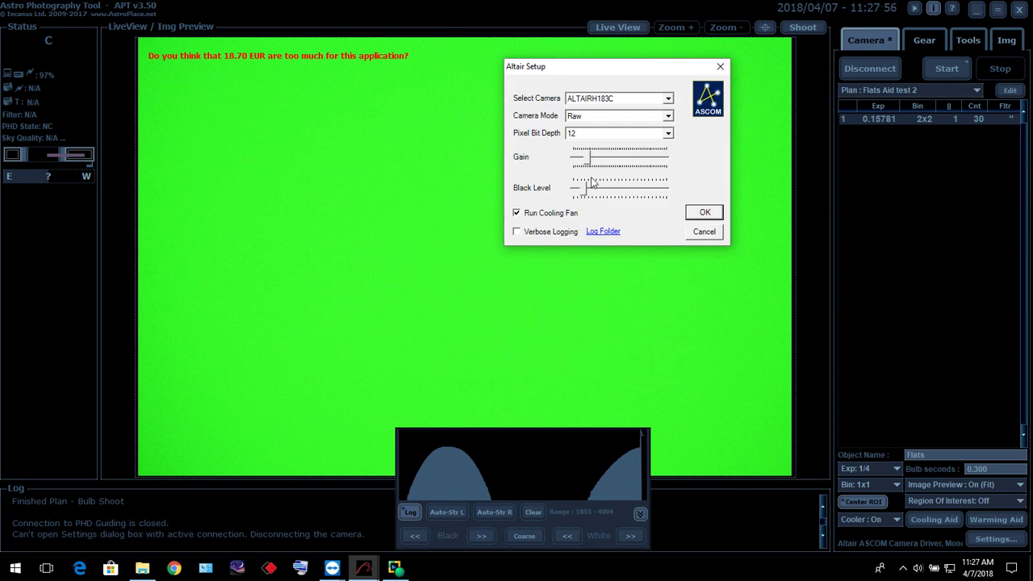
left_click(592, 182)
mouse_move(588, 198)
mouse_move(565, 170)
left_click(704, 214)
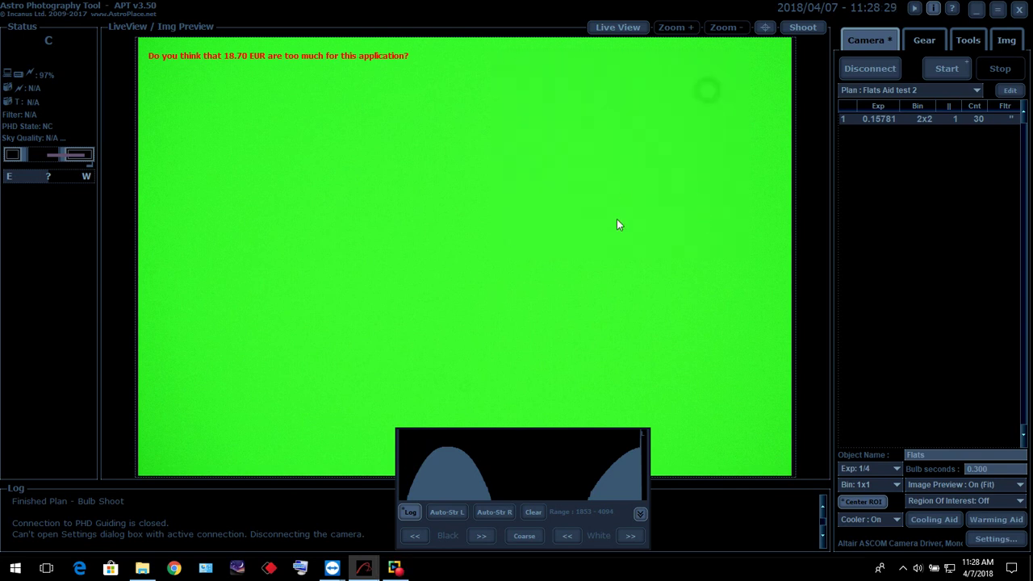
- Open CCD Flats Aid (target ADU 2050, bin 2x2, 30 flats) and place it above the preview
left_click(969, 41)
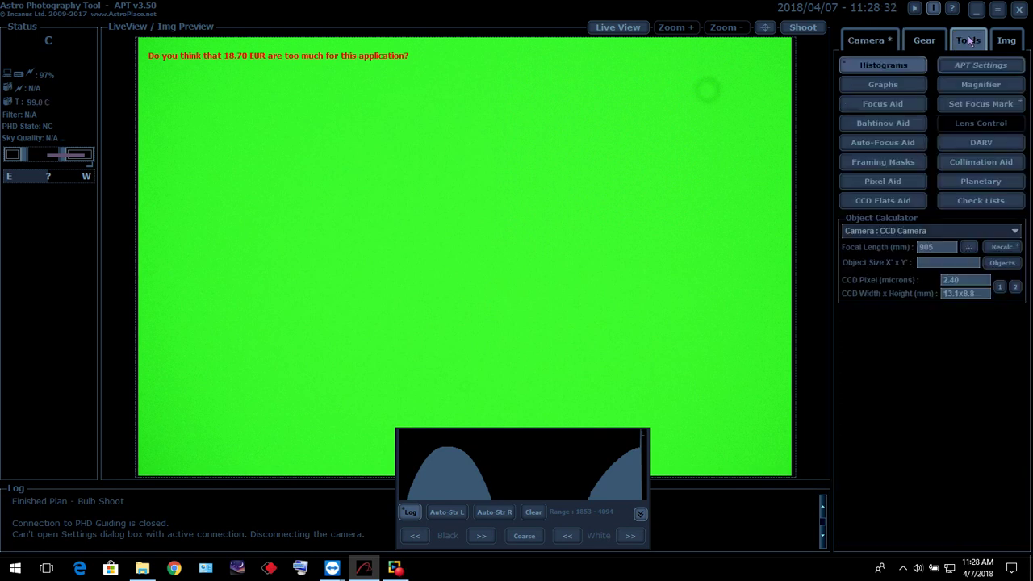
left_click(882, 202)
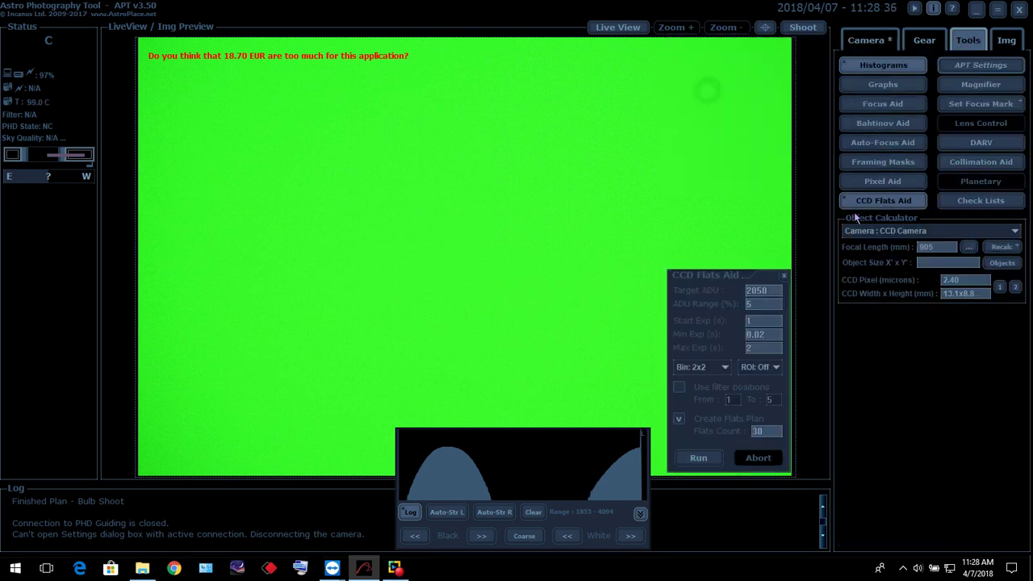
left_click_drag(730, 278, 490, 54)
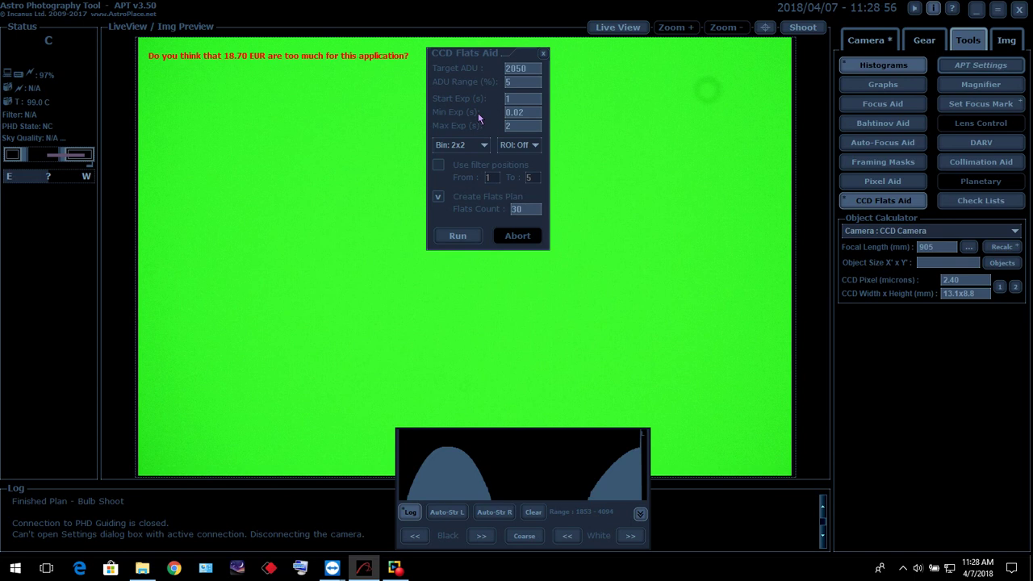
- Change the Target ADU to 2045 and re-enter 0.02 s as the minimum exposure
left_click_drag(536, 69, 505, 74)
type("2045")
double_click(529, 114)
type("0.02")
- Place the histogram panel in the top-left corner of the live view
left_click_drag(282, 90, 273, 63)
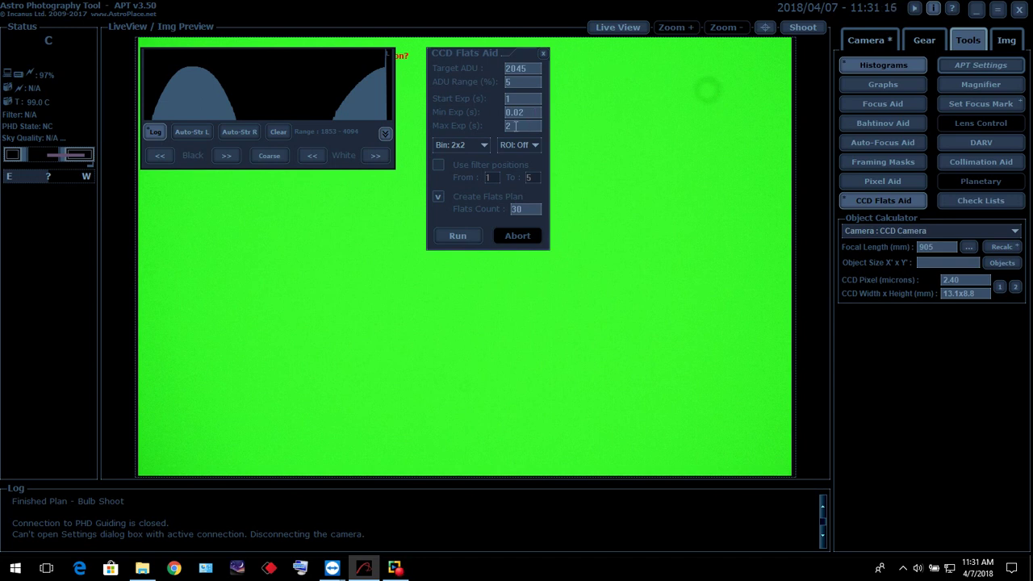
- Run the flats calibration to reach 0.15781 s exposures for 30 flats, and move the window lower right
left_click(458, 236)
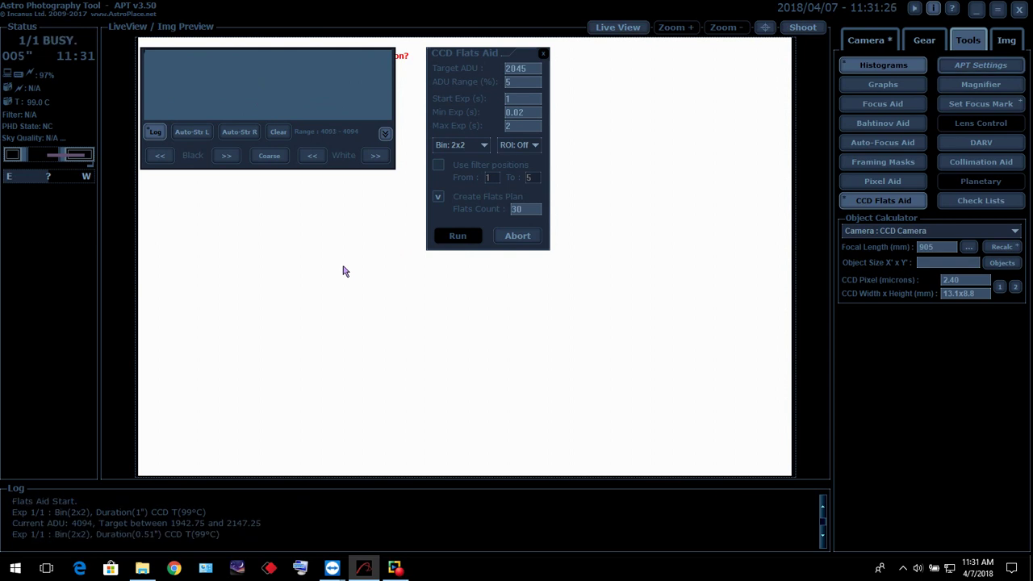
left_click_drag(462, 55, 780, 282)
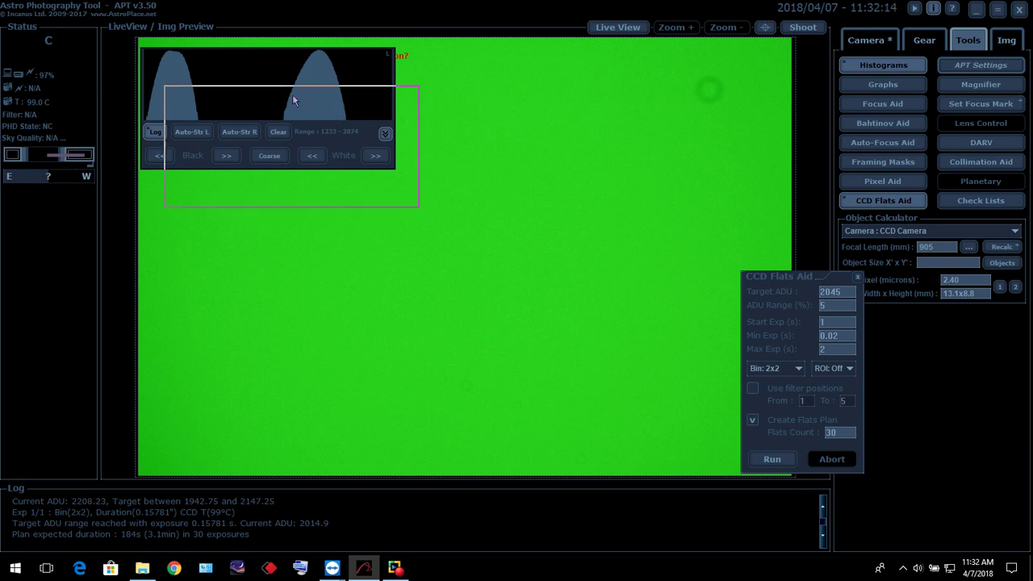
- Return the histogram to the bottom centre and nudge the CCD Flats Aid window slightly left
left_click_drag(417, 363, 418, 365)
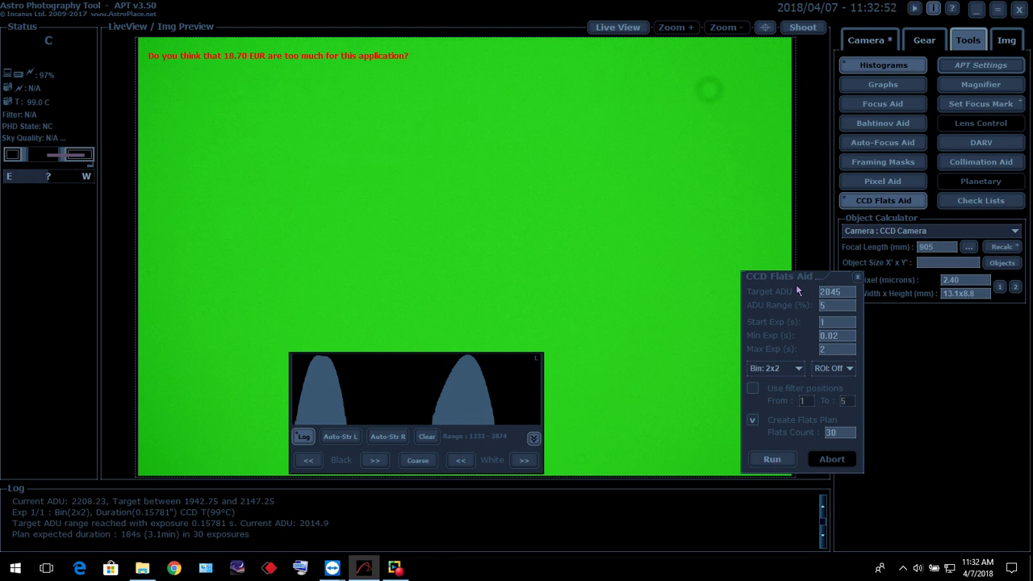
left_click_drag(798, 282, 723, 277)
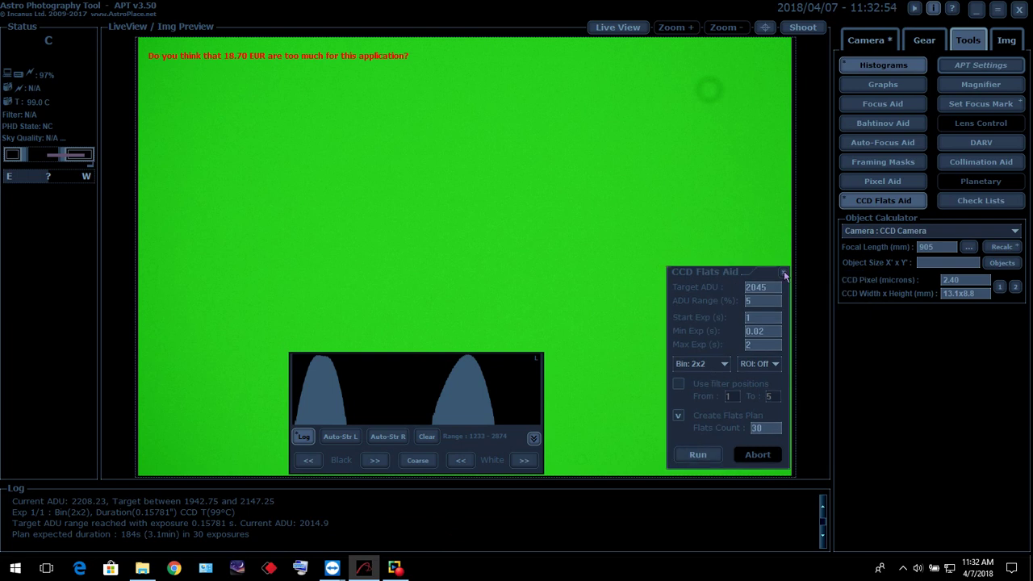
- Close CCD Flats Aid and open the 'Flats Aid result' plan in the Plans Editor
left_click(783, 271)
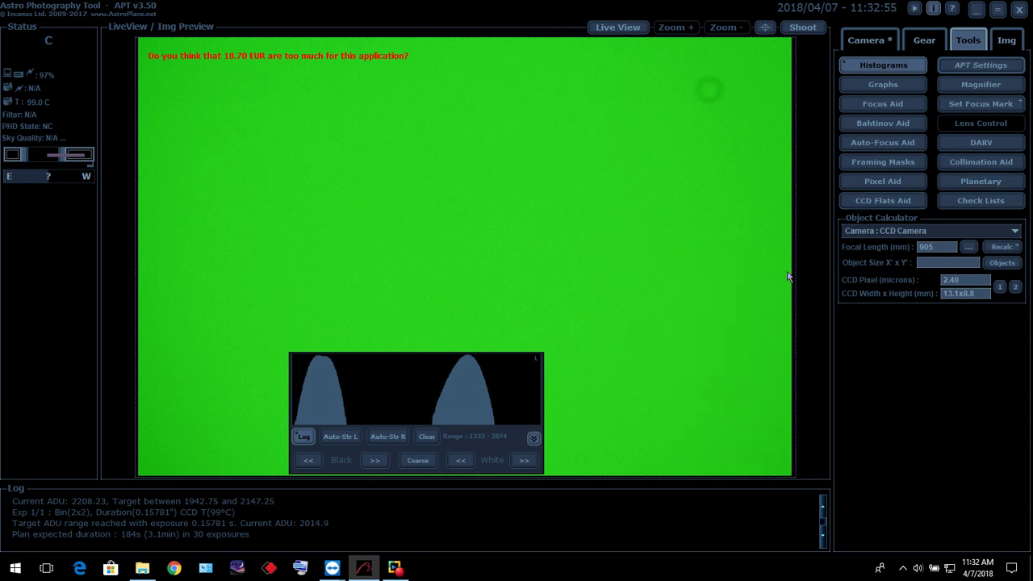
left_click(866, 41)
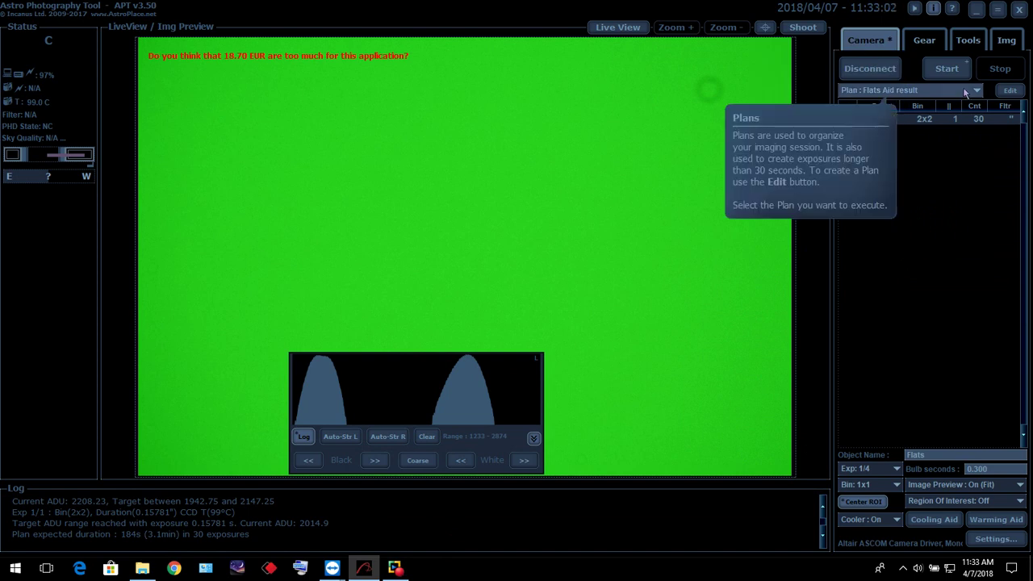
left_click(1012, 91)
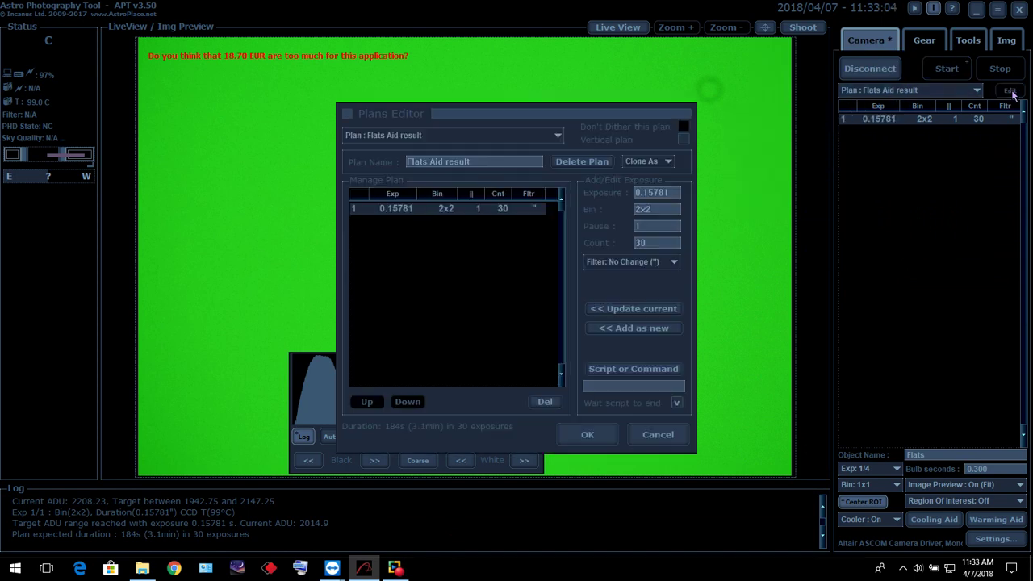
left_click_drag(572, 113, 588, 71)
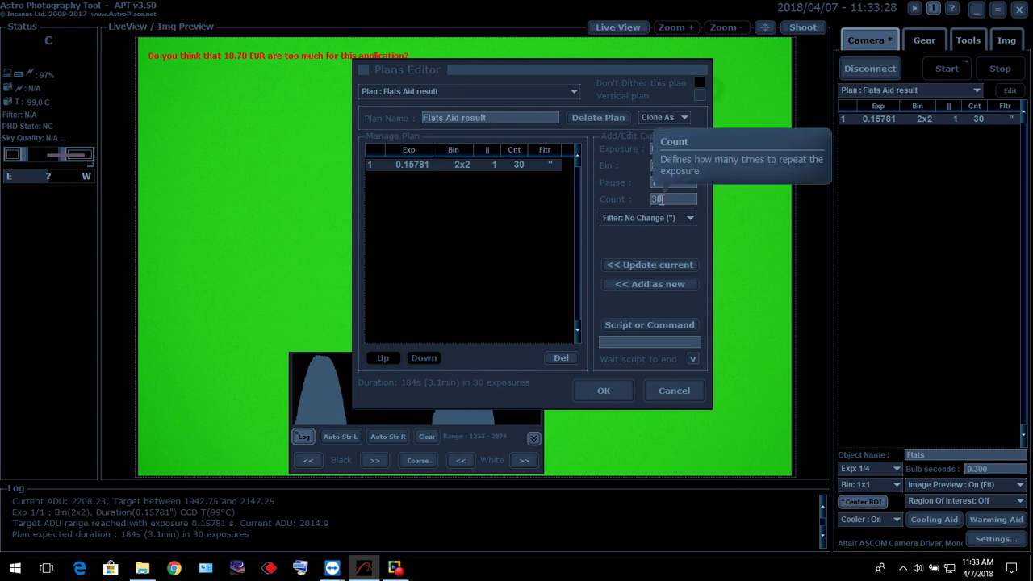
- Rename the plan from 'Flats Aid result' to 'Flats Aid test 3' and save it
left_click(492, 119)
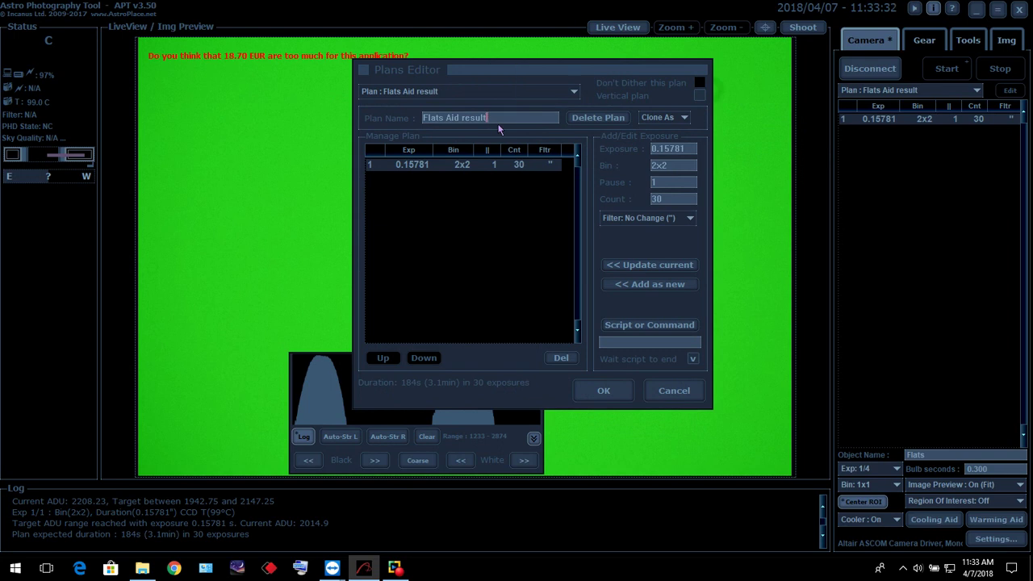
key("BackSpace")
key("BackSpace")
key("BackSpace")
key("BackSpace")
key("BackSpace")
type("tes")
left_click(604, 391)
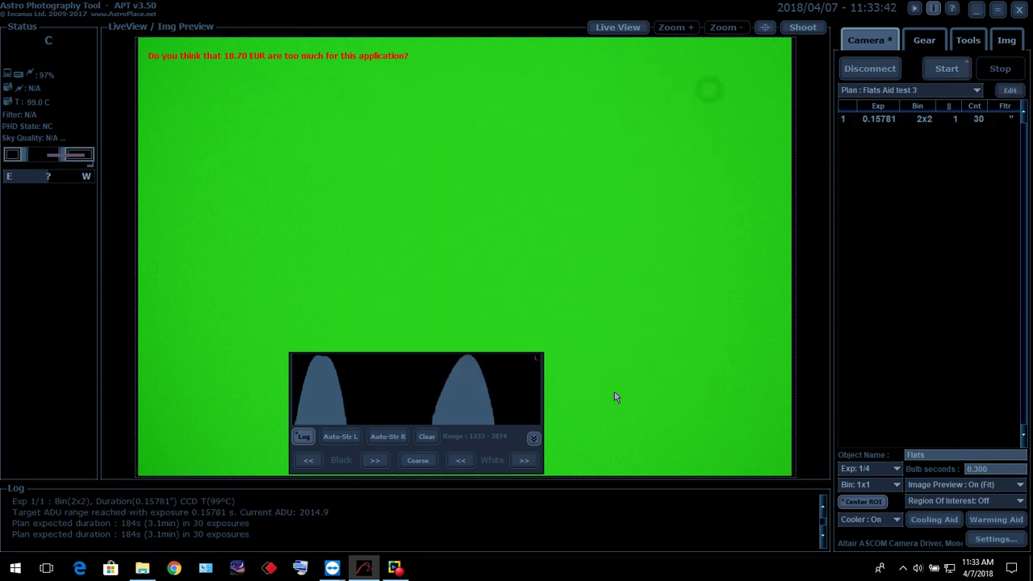
- Start the Flats Aid test 3 plan with object name 'Flats M106 FLT'
left_click(949, 69)
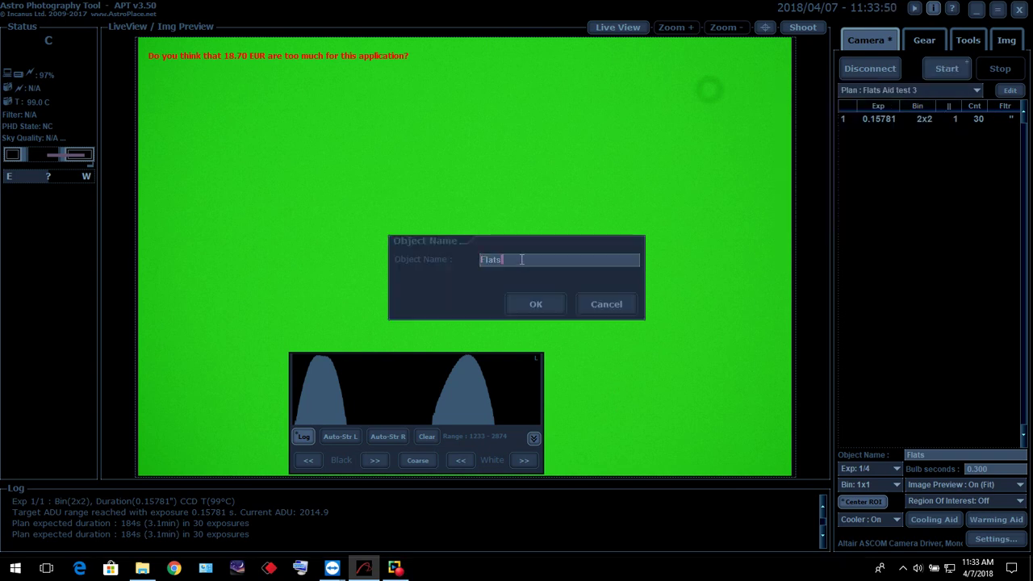
type("M107")
key("BackSpace")
type("6 FLT")
- Confirm the object name and let all 30 of 30 binned 2x2 flats finish capturing
left_click(534, 310)
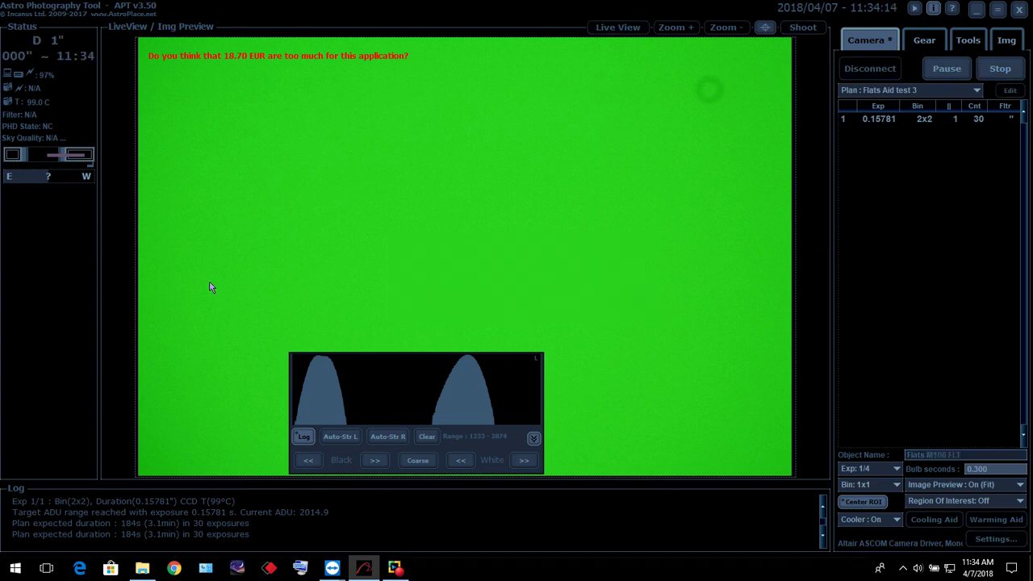
mouse_move(50, 60)
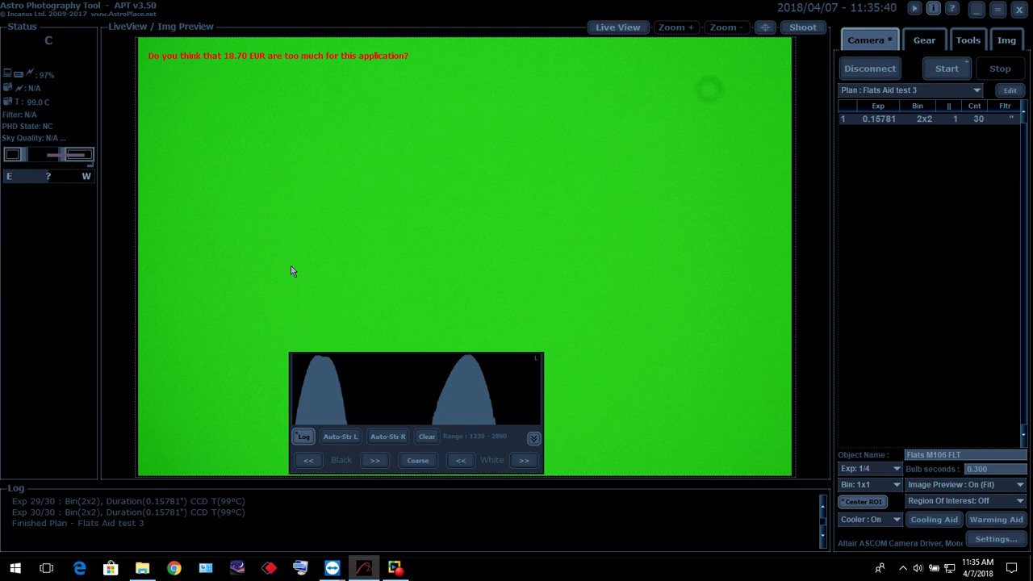
- Browse to C:\APT_Images\CameraCCD_1\2018-04-07\Flats M106 FLT\Plan_Flats_Aid_test_3\0.15781s in File Explorer
left_click(142, 569)
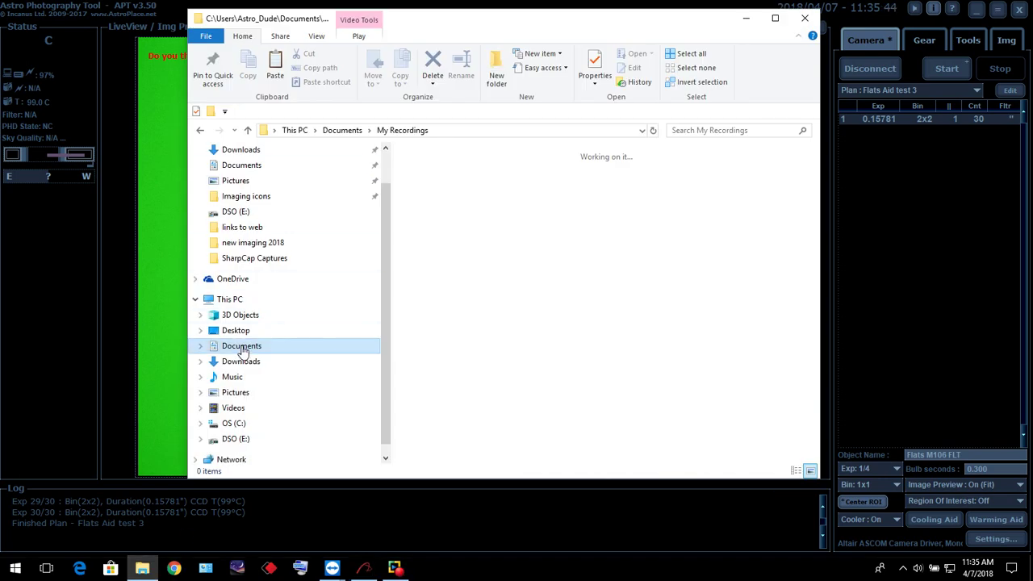
left_click(235, 424)
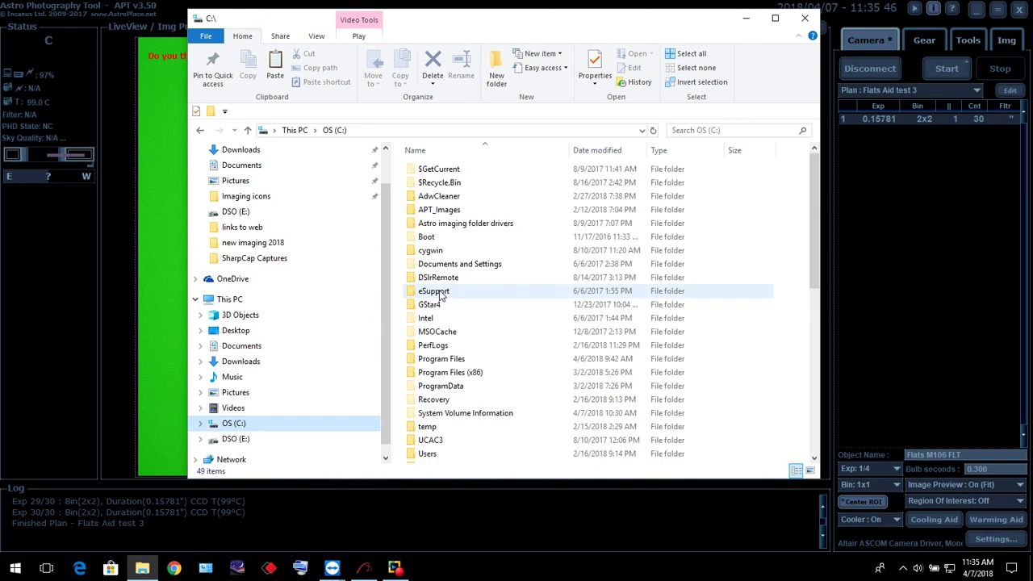
double_click(441, 211)
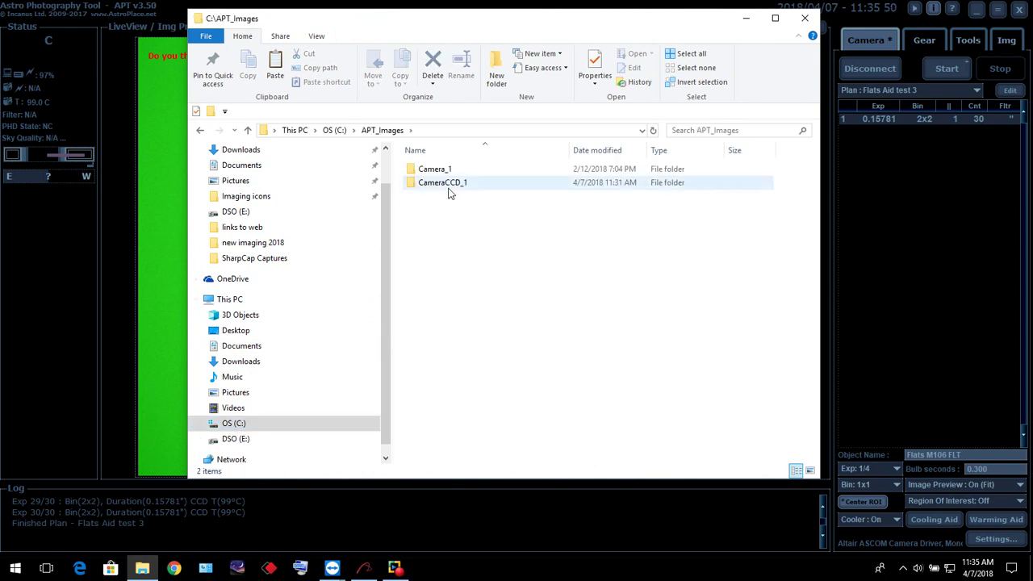
left_click(447, 184)
double_click(446, 185)
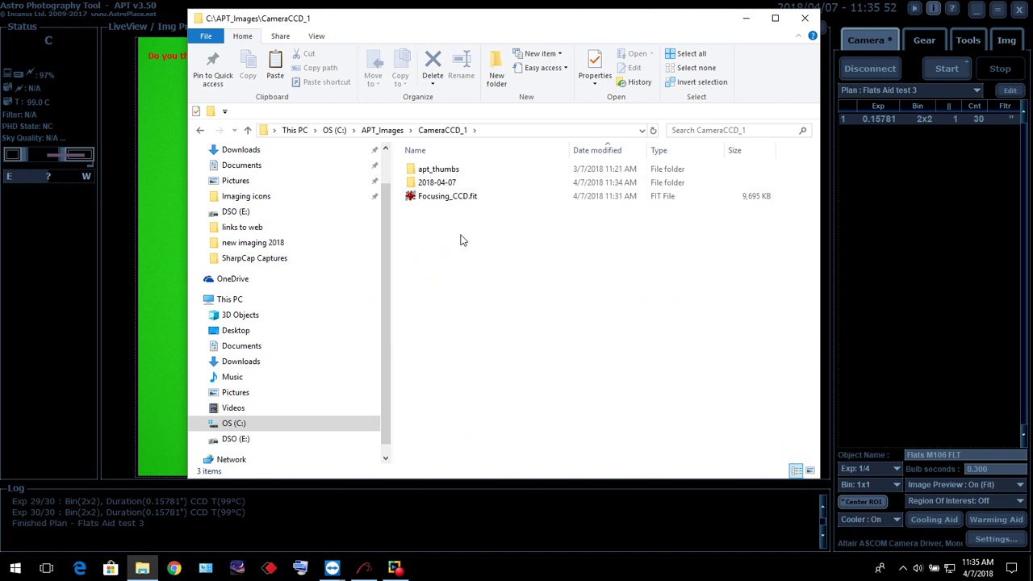
double_click(438, 184)
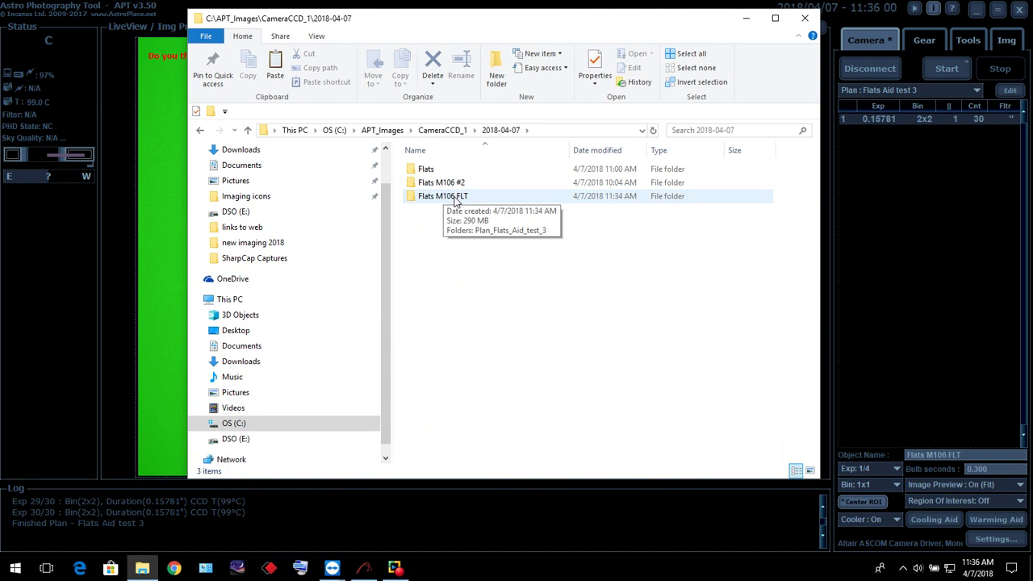
double_click(454, 198)
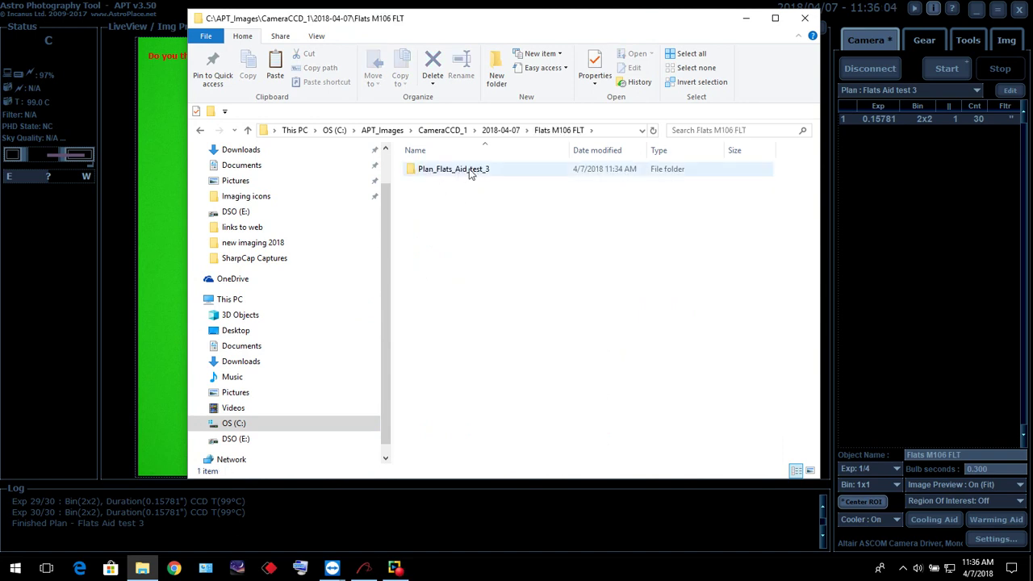
double_click(469, 168)
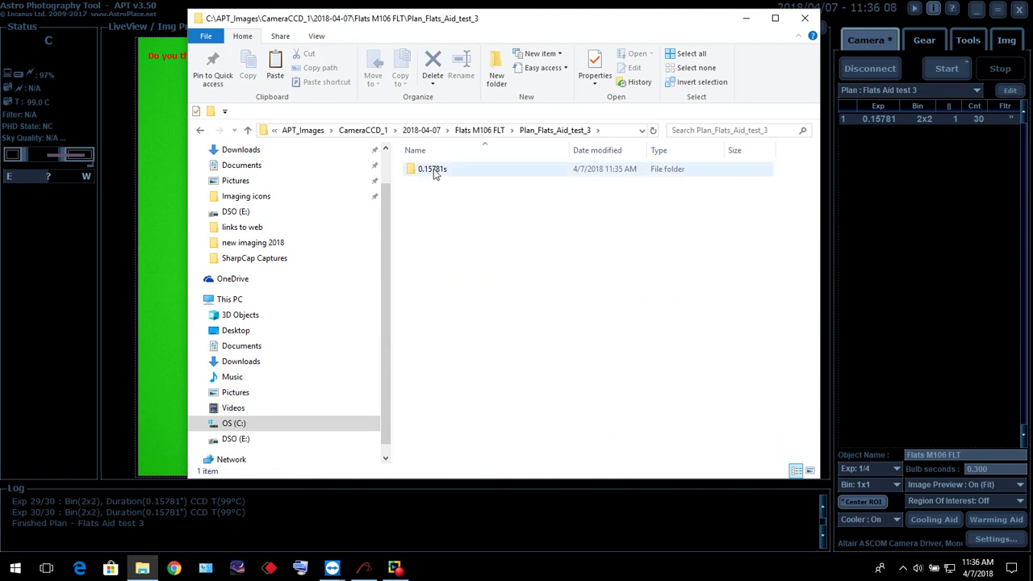
double_click(433, 170)
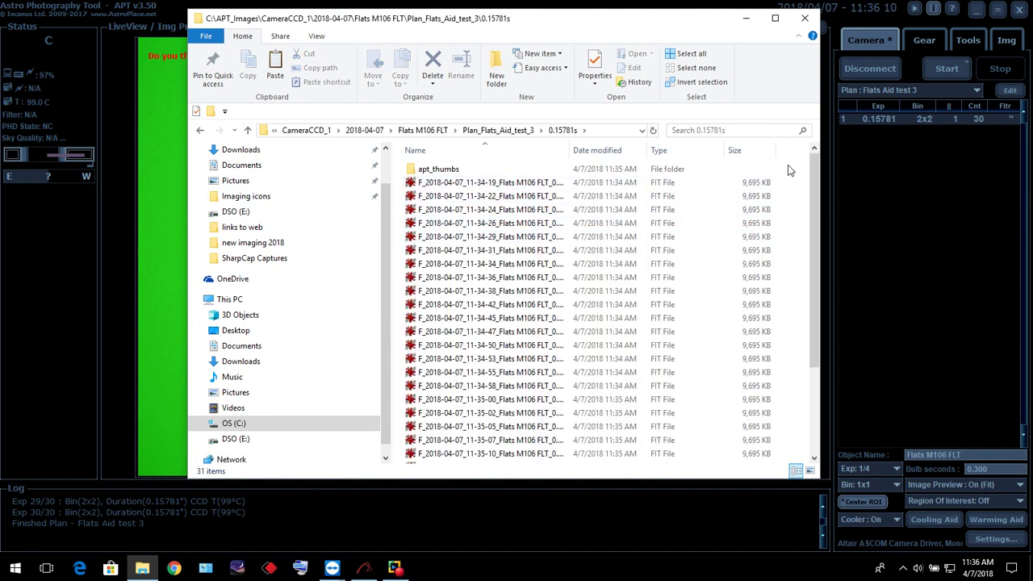
- Widen the Name column to show the full FIT flat file names and reposition the window
left_click_drag(814, 173, 835, 315)
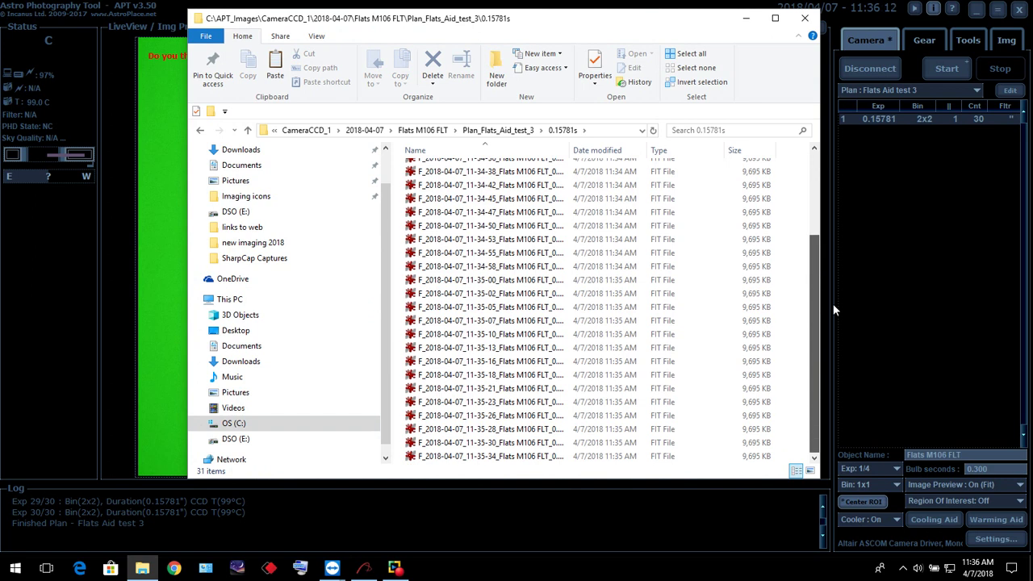
left_click_drag(815, 280, 818, 164)
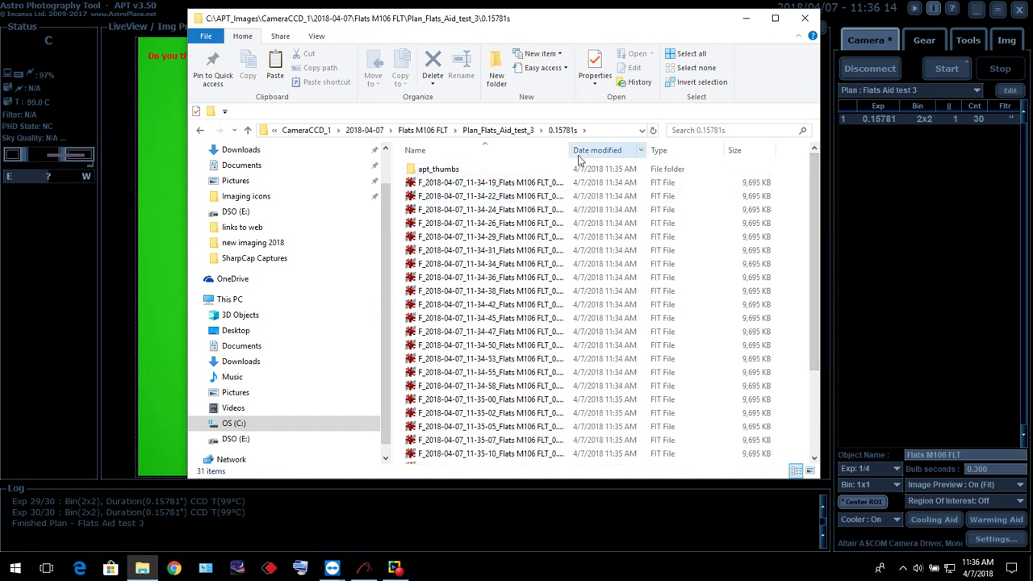
left_click_drag(573, 150, 701, 137)
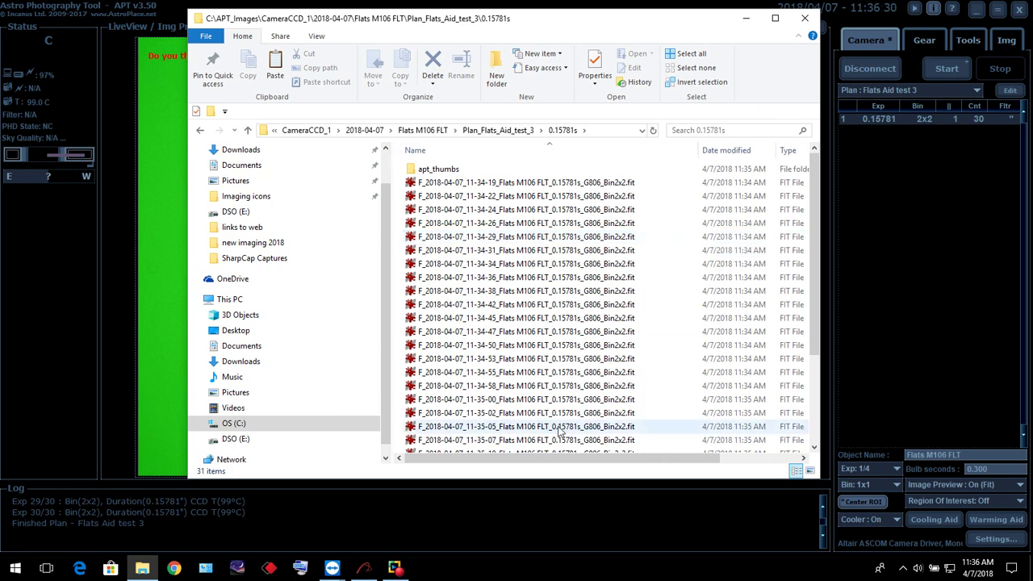
left_click_drag(614, 31, 576, 49)
- Return to APT and move the histogram panel over the centre of the flat preview
left_click(709, 37)
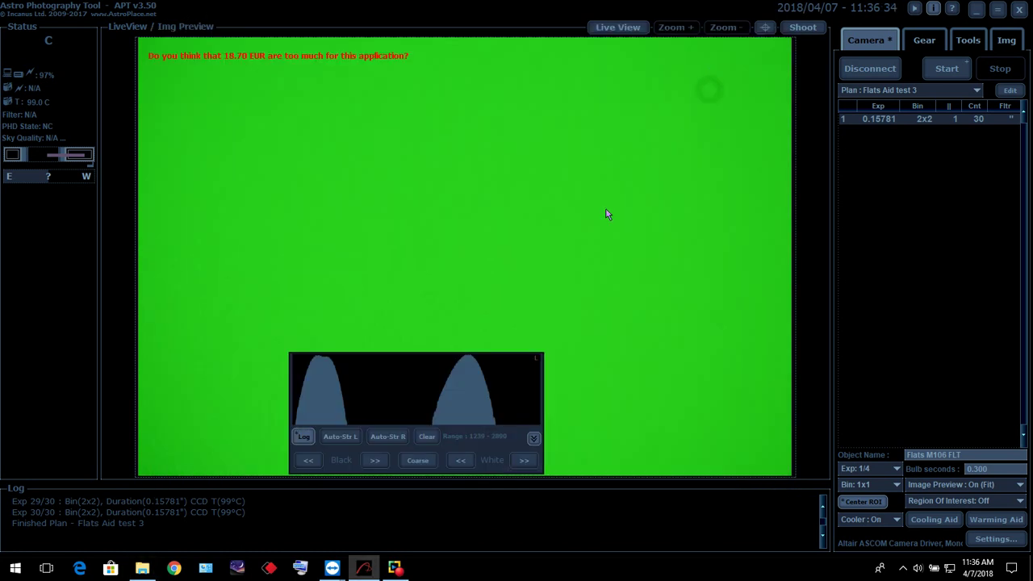
left_click_drag(424, 392, 137, 392)
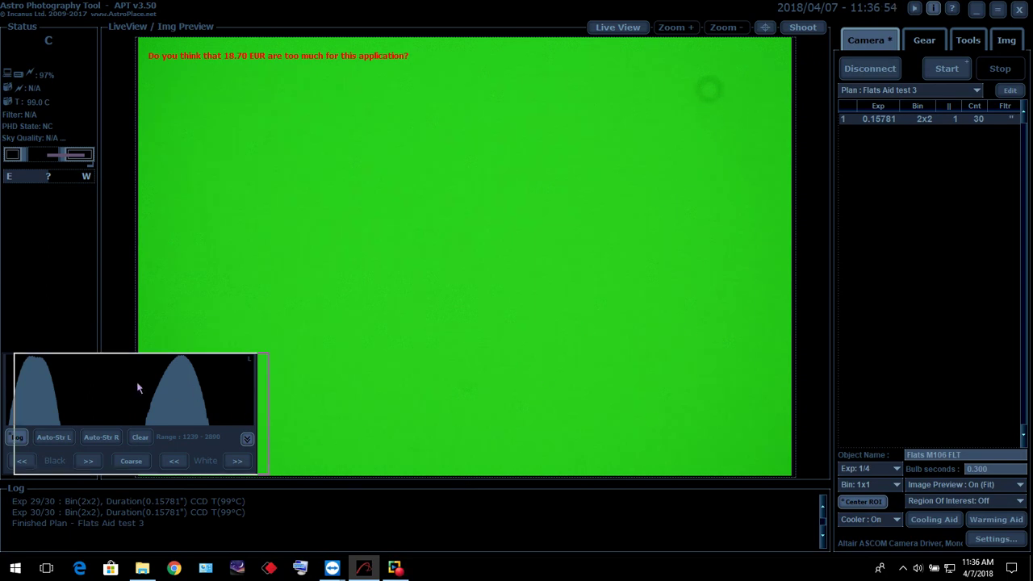
left_click_drag(139, 387, 501, 306)
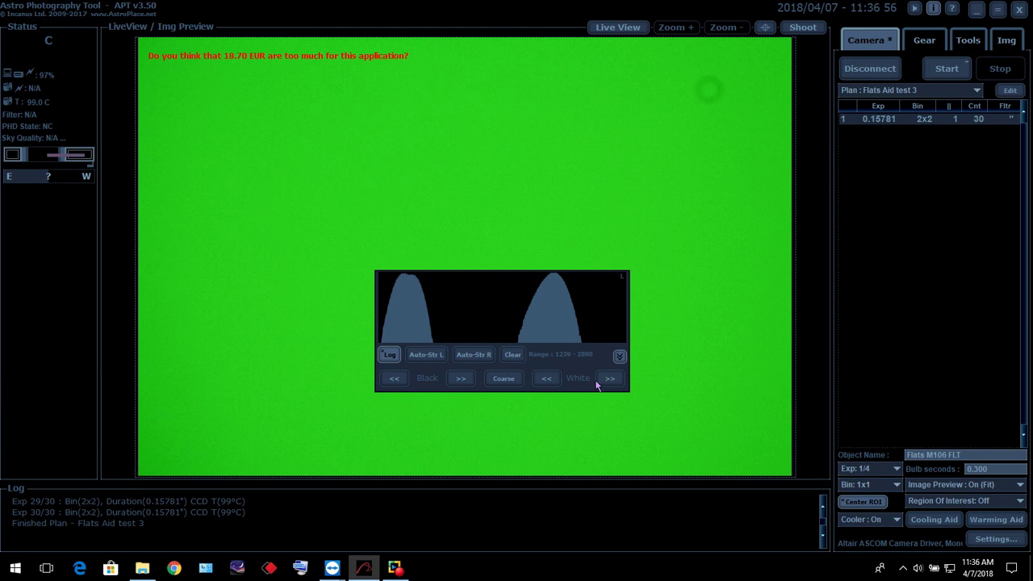
left_click(619, 357)
left_click(618, 361)
- Apply Auto-Str L and Auto-Str R stretches to the flat preview, then dock the histogram lower-left
left_click(438, 357)
left_click(476, 355)
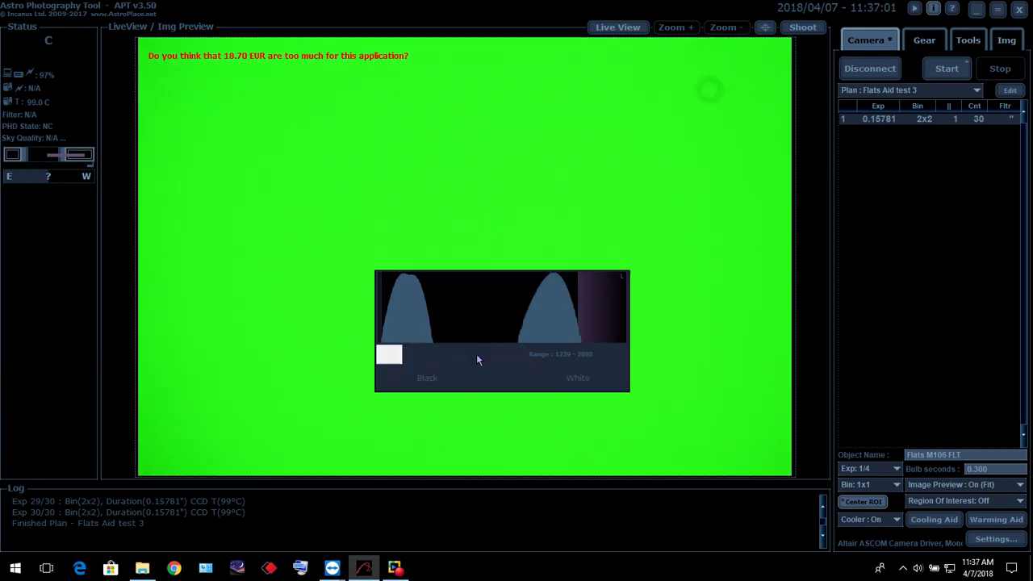
left_click(427, 356)
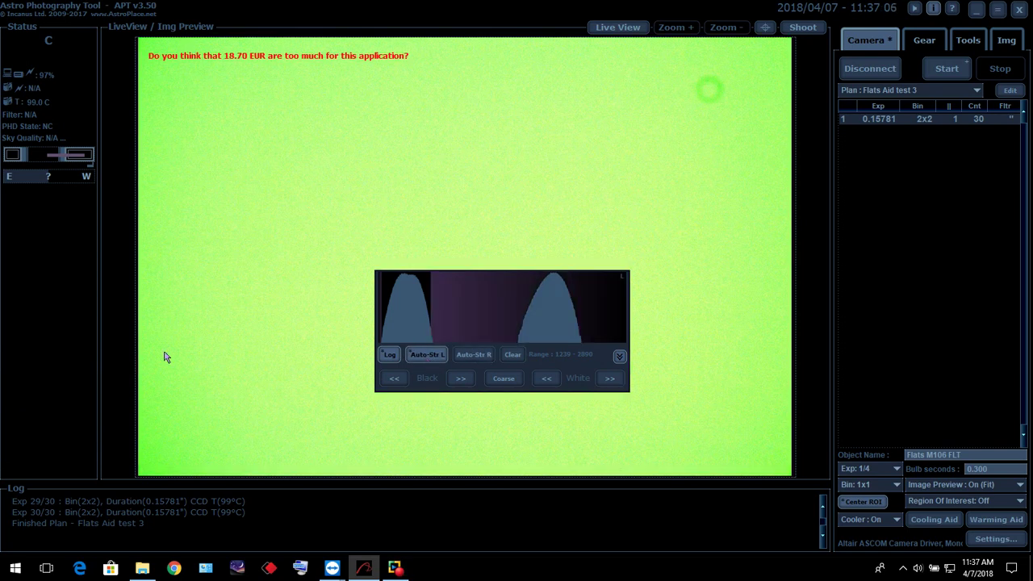
left_click_drag(481, 305, 127, 382)
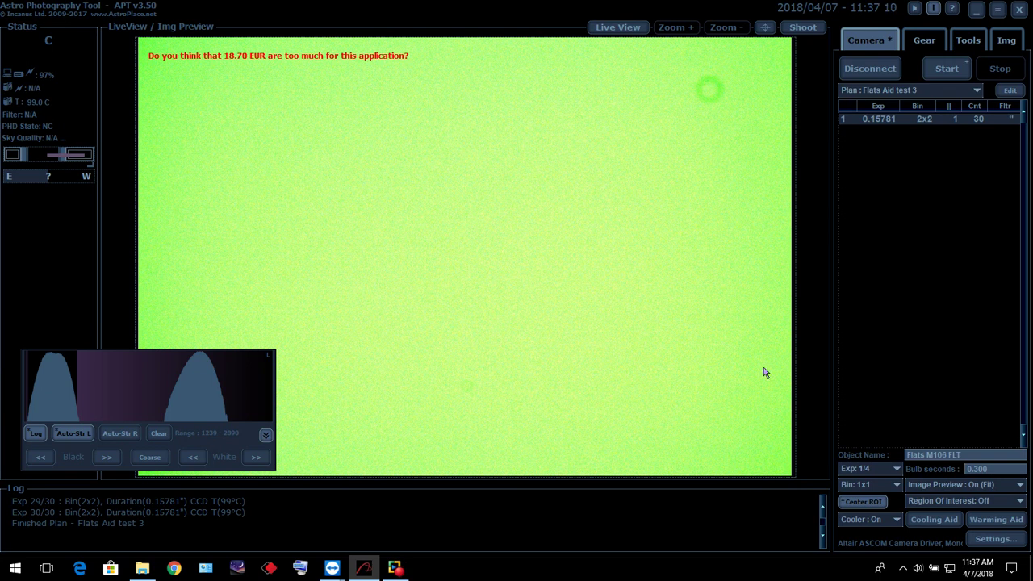